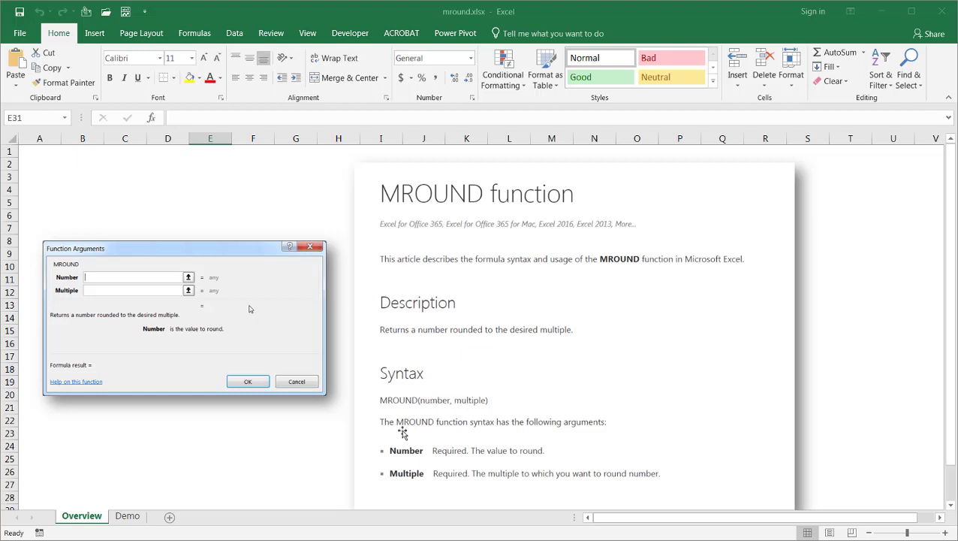
# On the Demo sheet, enter 7 and 11 as the sample numbers in A2:A3
pyautogui.click(126, 516)
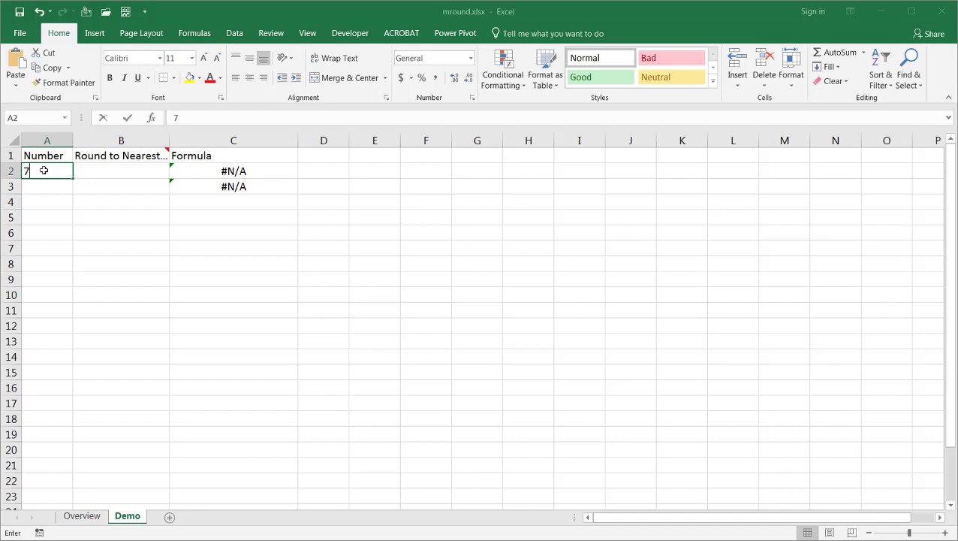
pyautogui.write('7')
pyautogui.press('Return')
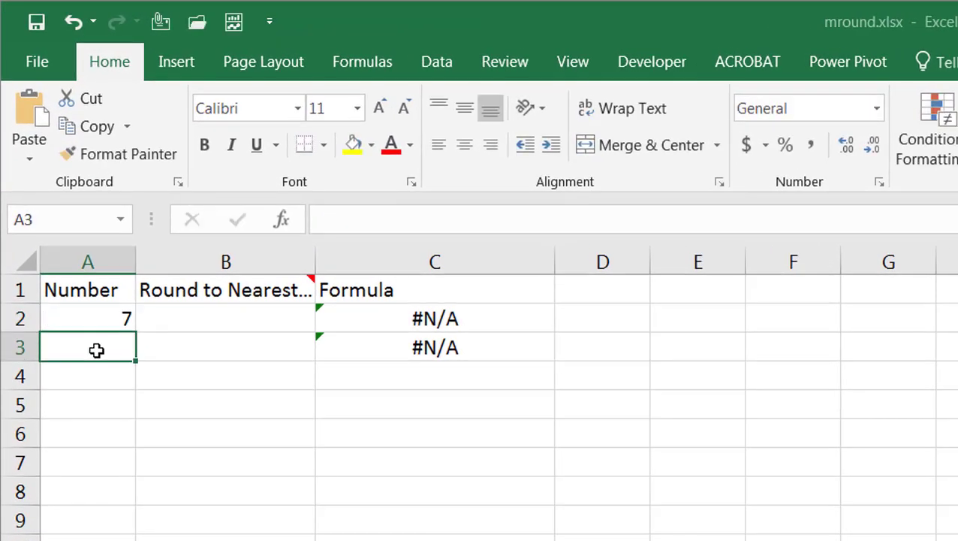
pyautogui.write('11')
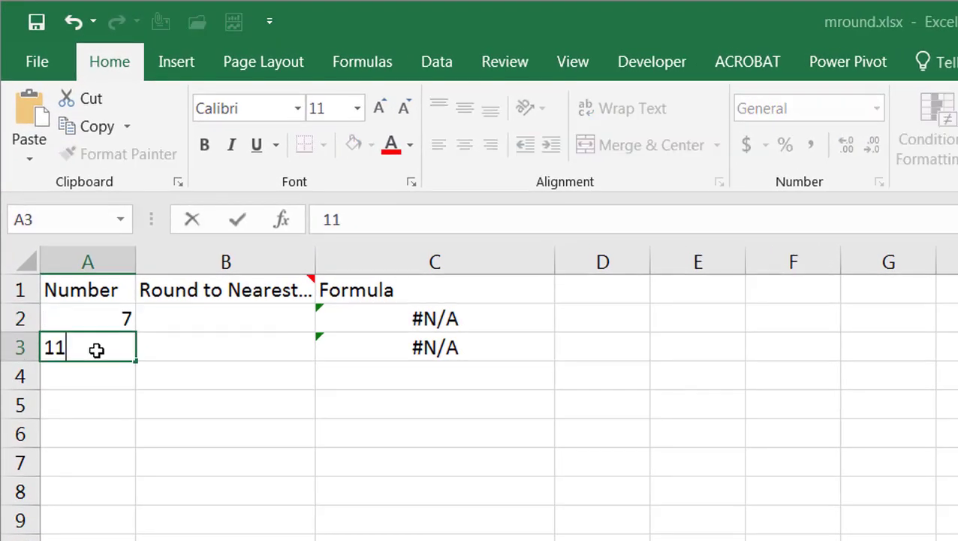
pyautogui.click(204, 306)
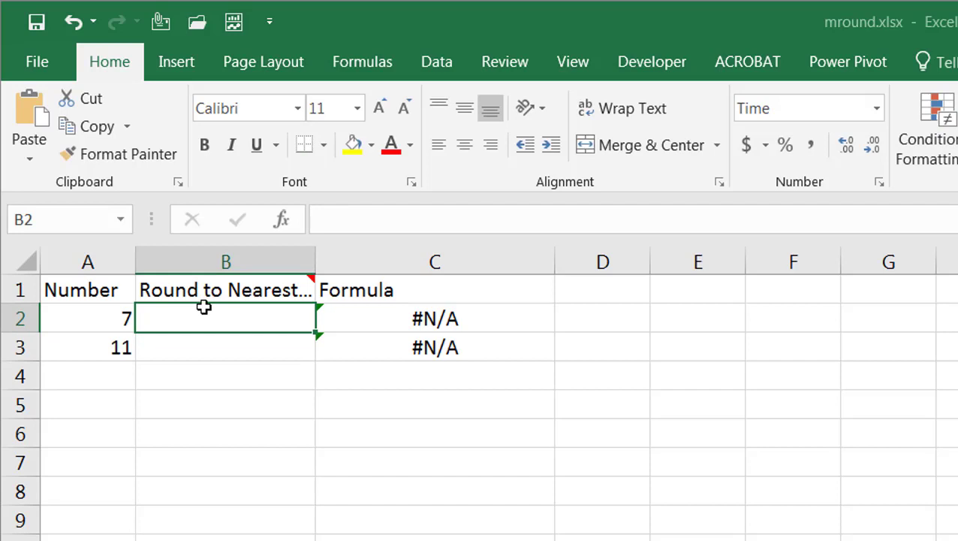
# Enter =MROUND(A2,10) in B2 so 7 rounds to 10
pyautogui.write('=')
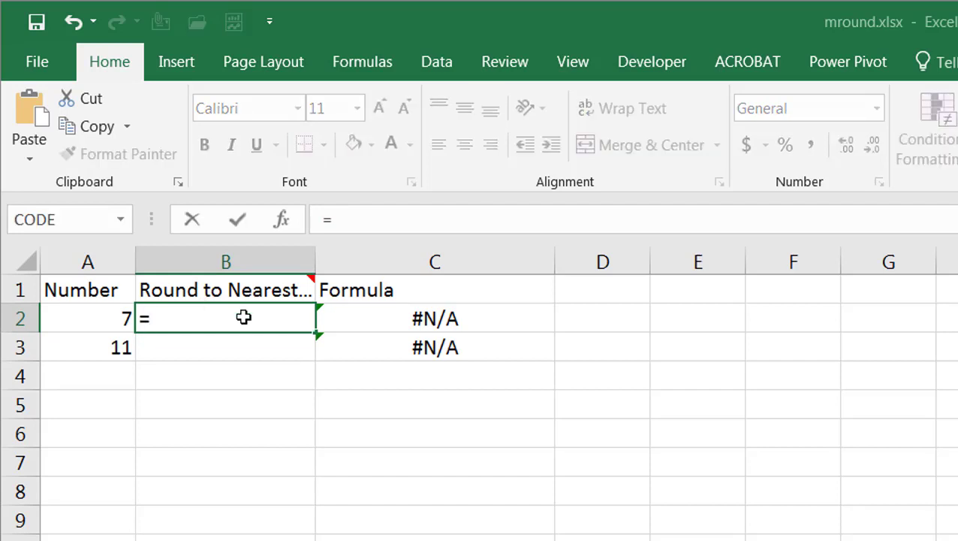
pyautogui.write('mrou')
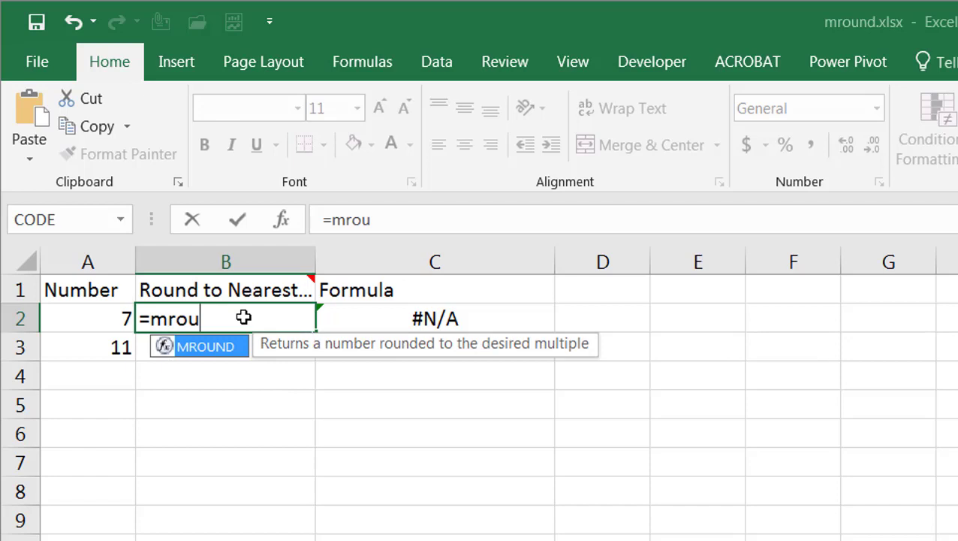
pyautogui.press('Tab')
pyautogui.click(104, 317)
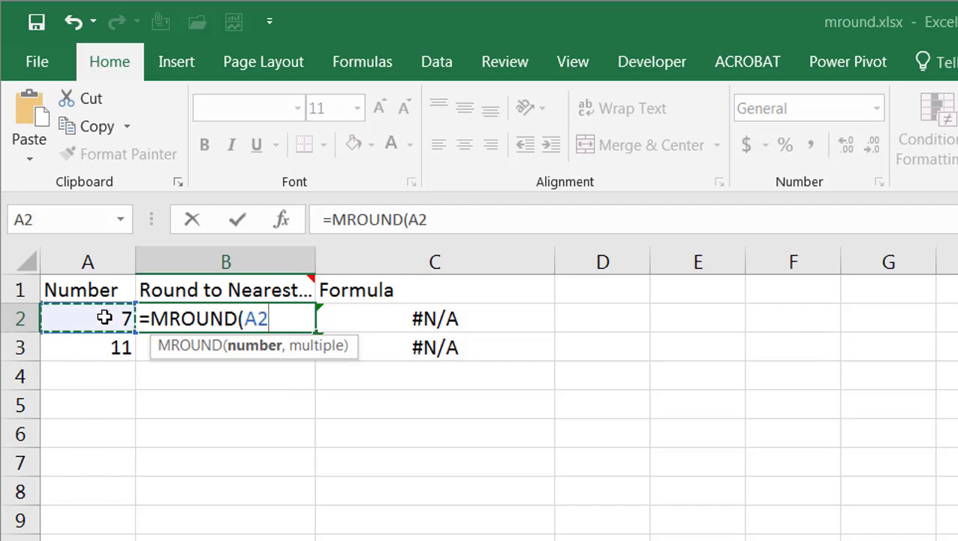
pyautogui.write(',10')
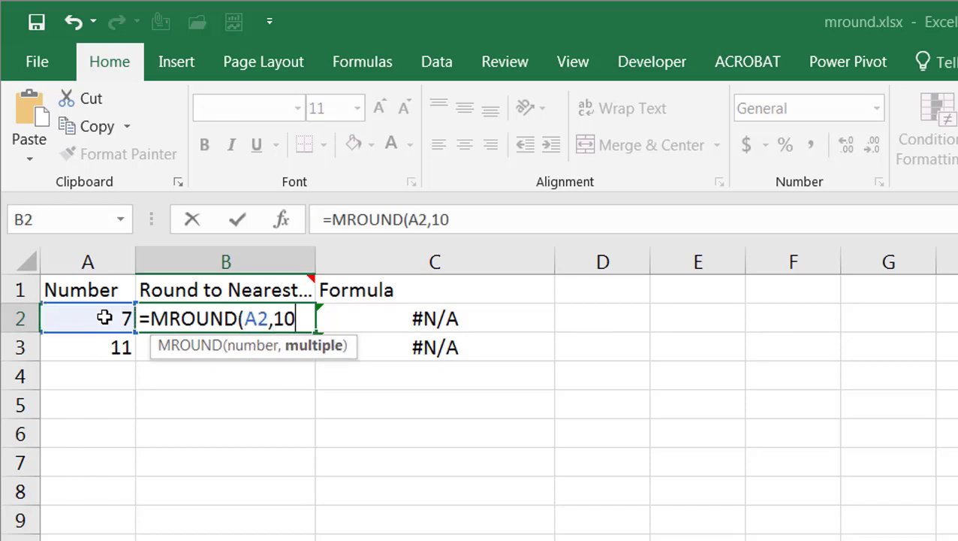
pyautogui.write(')')
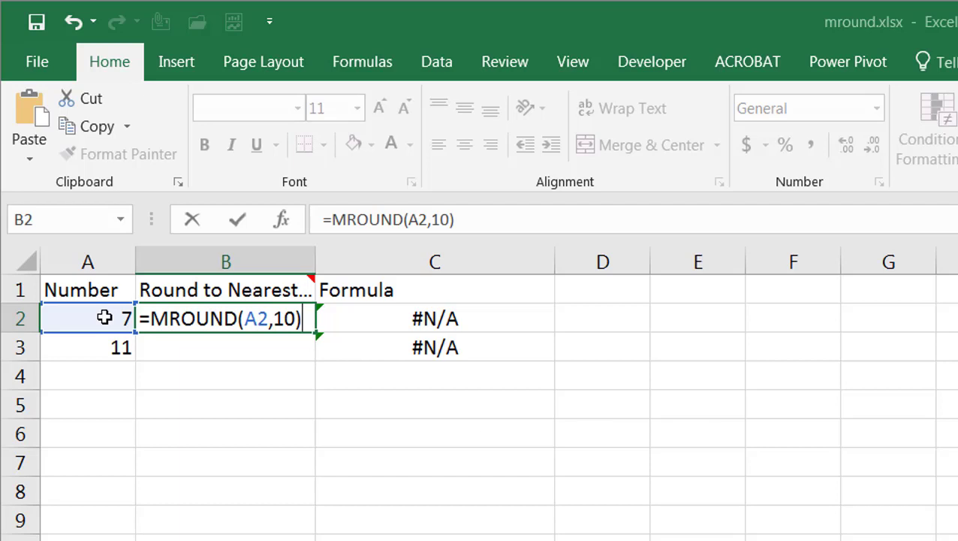
pyautogui.hotkey('ctrl', 'Return')
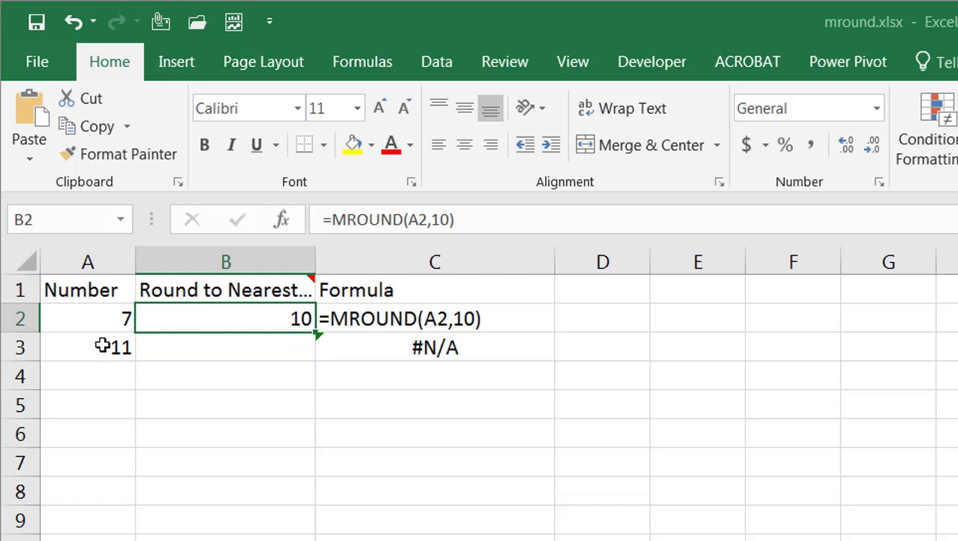
# Fill the MROUND formula down to B3 and change A3 to 16, giving 20
pyautogui.moveTo(315, 335); pyautogui.dragTo(299, 365)
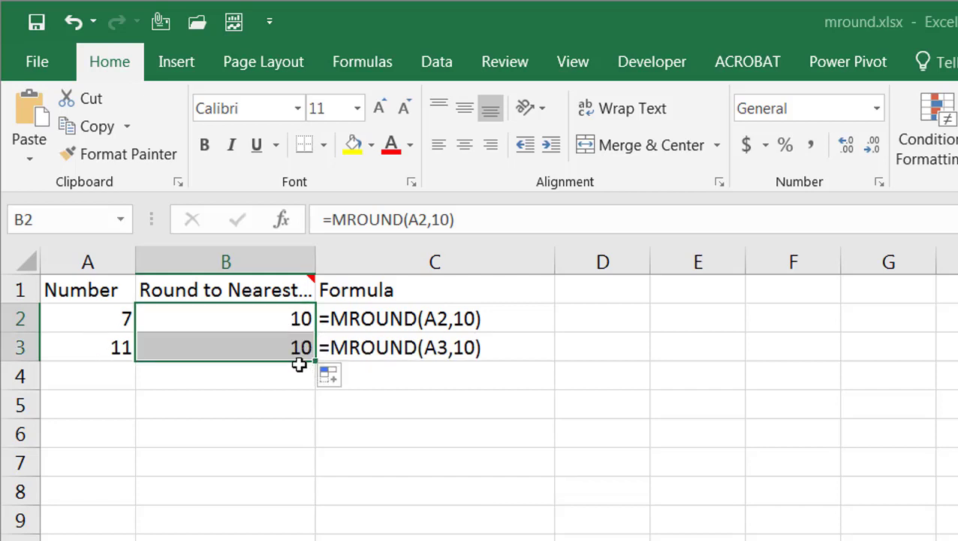
pyautogui.click(107, 348)
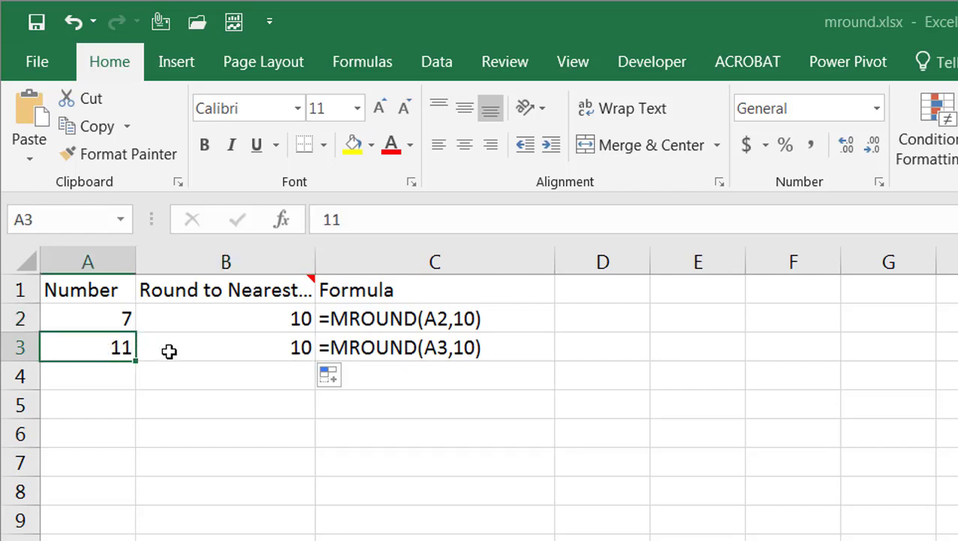
pyautogui.write('16')
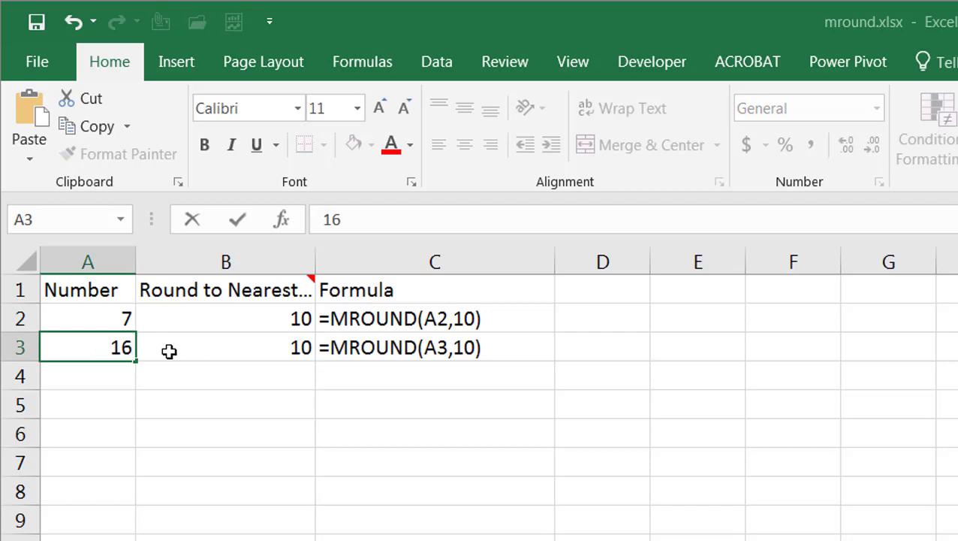
pyautogui.hotkey('ctrl', 'Return')
pyautogui.press('Return')
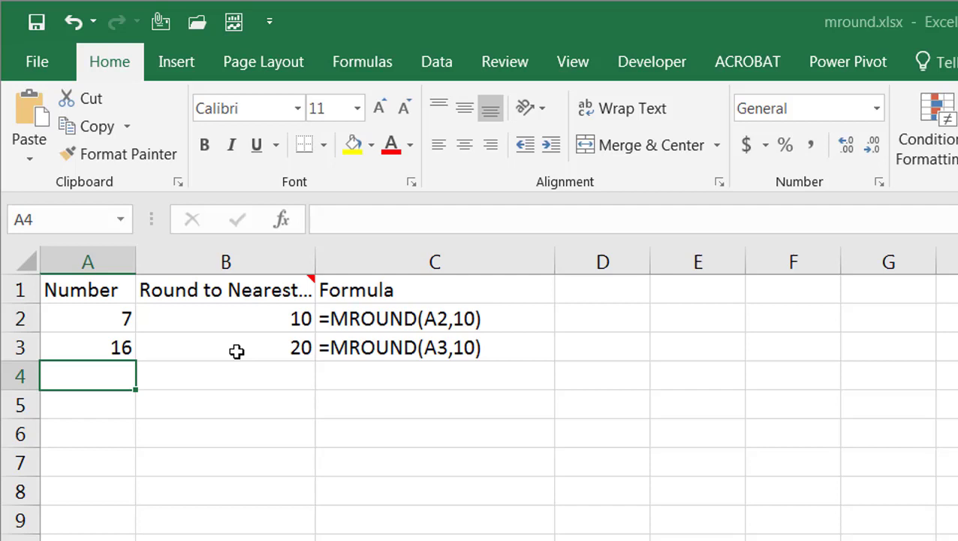
# Replace the sample numbers with 9.94 in A2 and 9.96 in A3
pyautogui.click(98, 321)
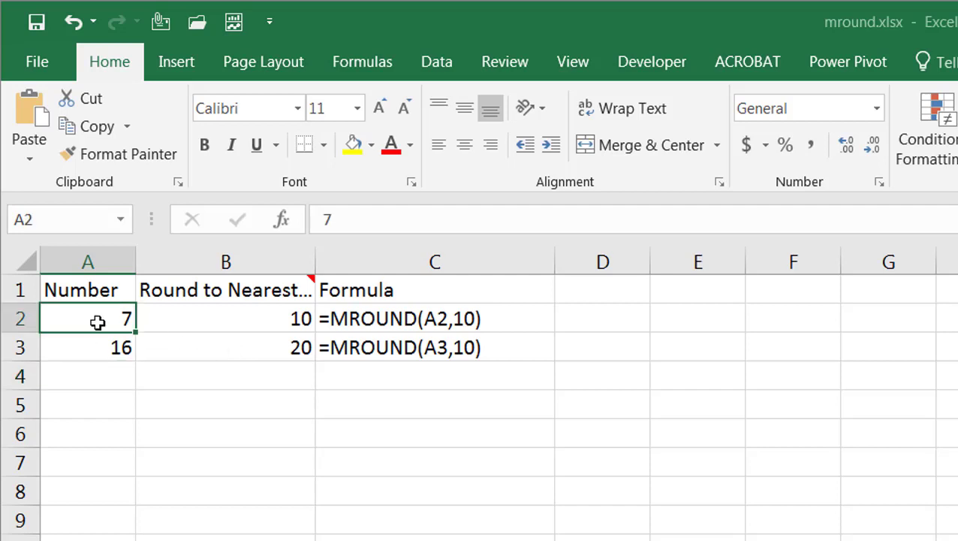
pyautogui.write('9')
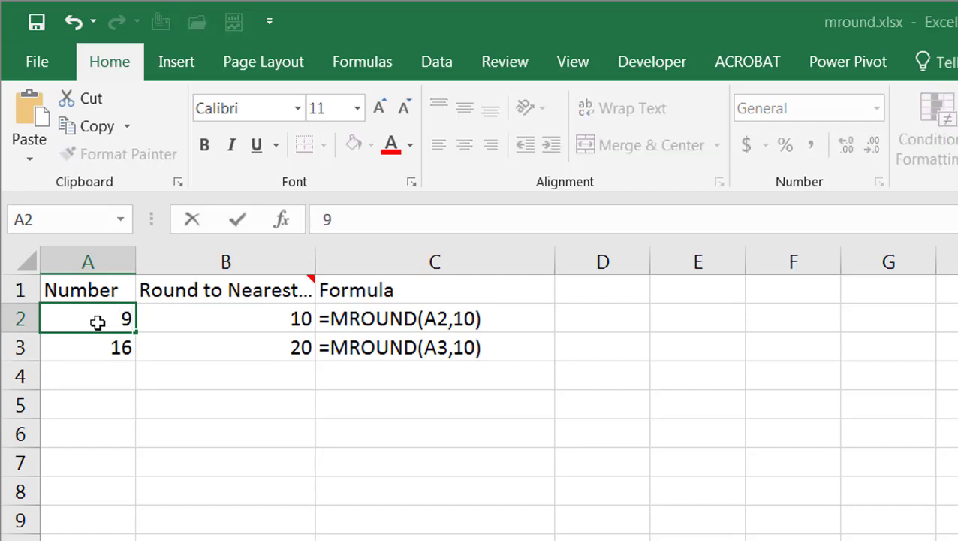
pyautogui.write('.94')
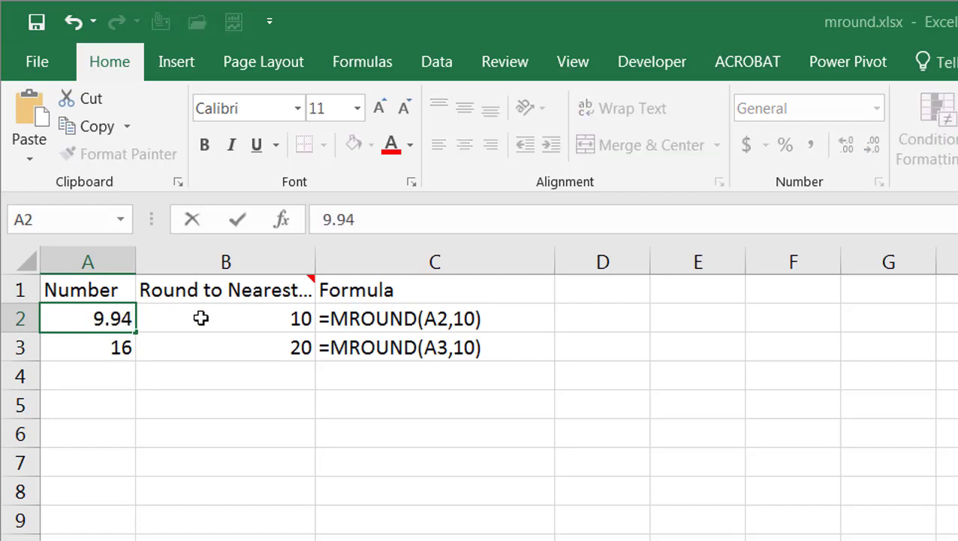
pyautogui.click(107, 355)
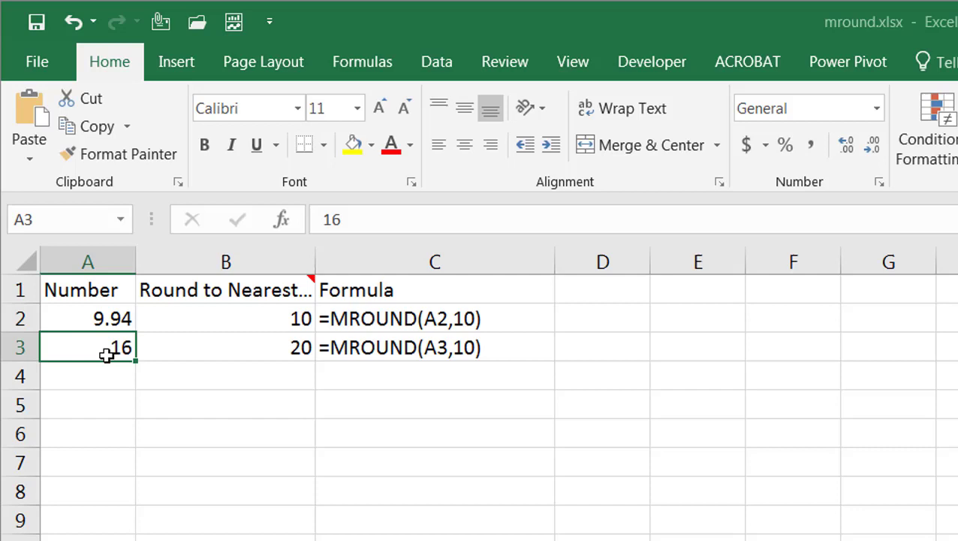
pyautogui.write('0')
pyautogui.press('BackSpace')
pyautogui.write('9.9')
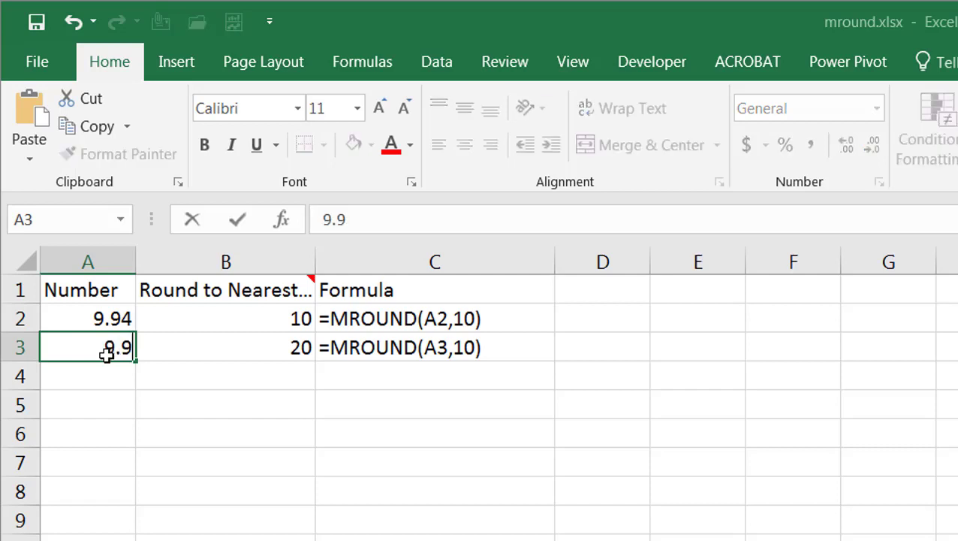
pyautogui.write('5')
pyautogui.press('BackSpace')
pyautogui.write('6')
# Change B2's formula to =MROUND(A2,0.05), returning 9.95
pyautogui.click(222, 319)
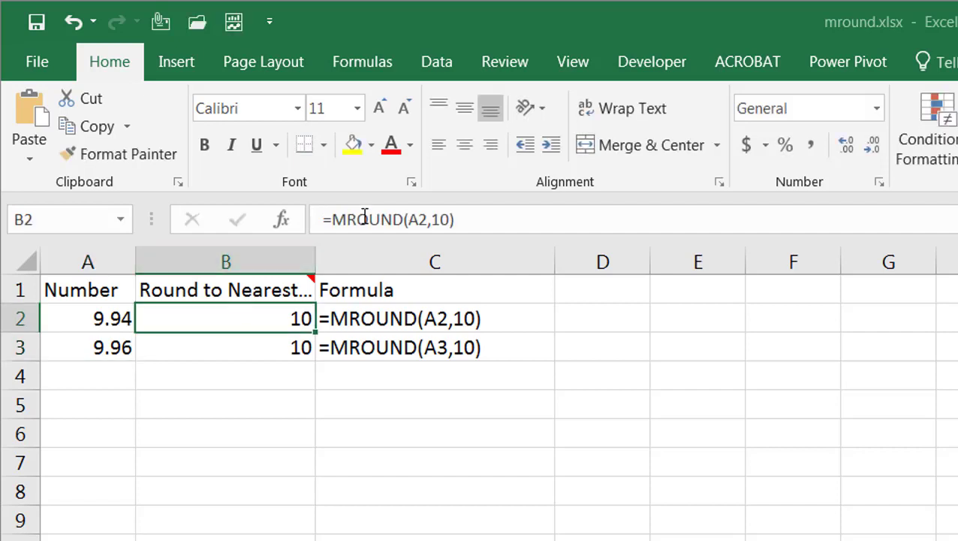
pyautogui.click(449, 218)
pyautogui.press('BackSpace')
pyautogui.press('BackSpace')
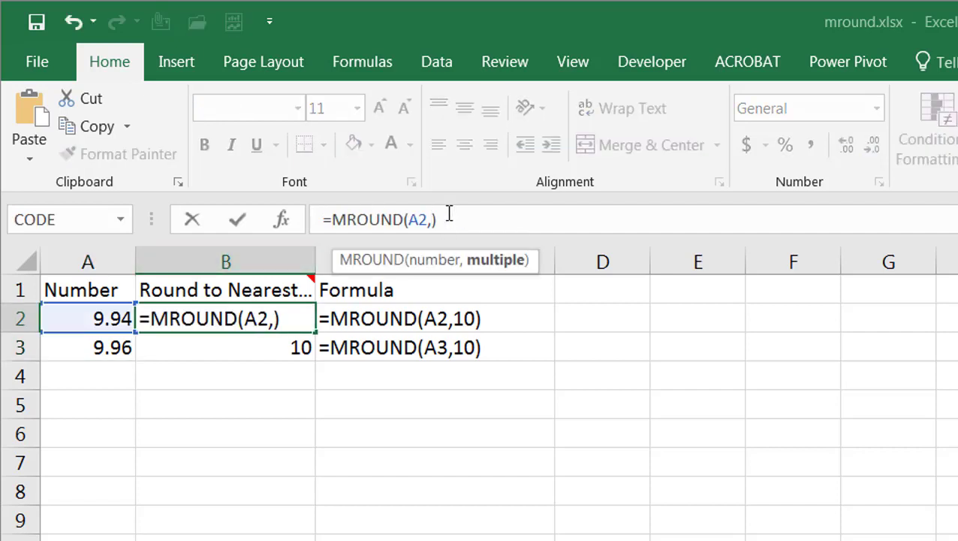
pyautogui.write('.05')
pyautogui.hotkey('ctrl', 'Return')
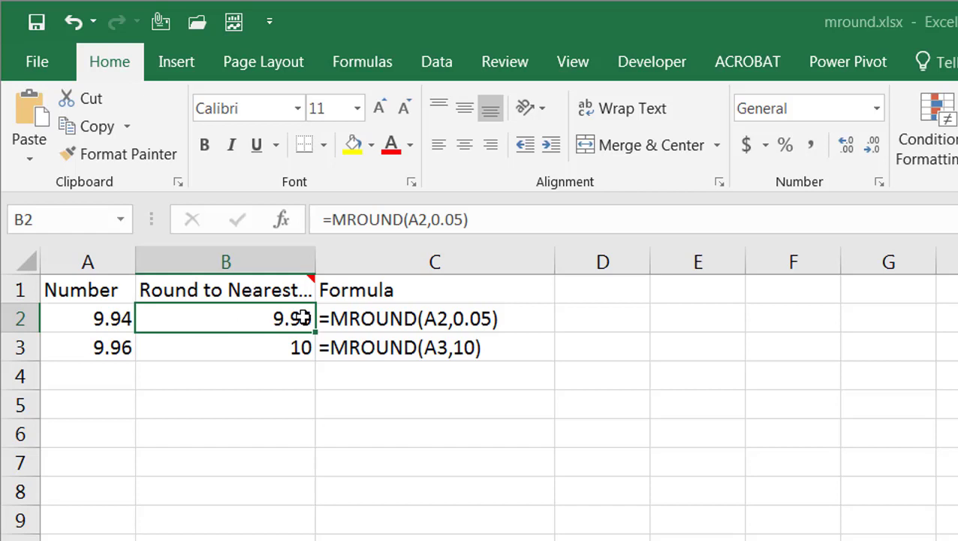
# Copy the 0.05 rounding formula down to B3, check it, then undo the last action
pyautogui.moveTo(315, 334); pyautogui.dragTo(309, 356)
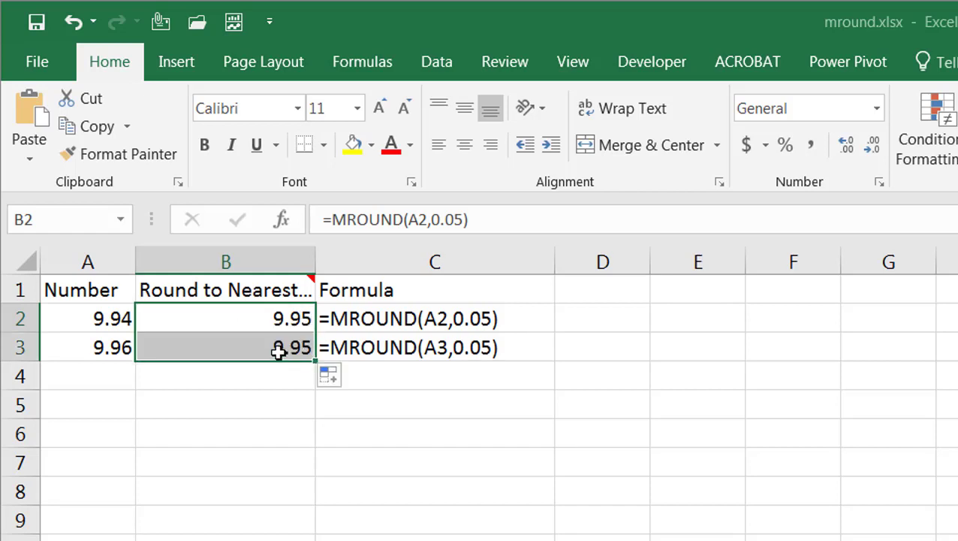
pyautogui.click(277, 353)
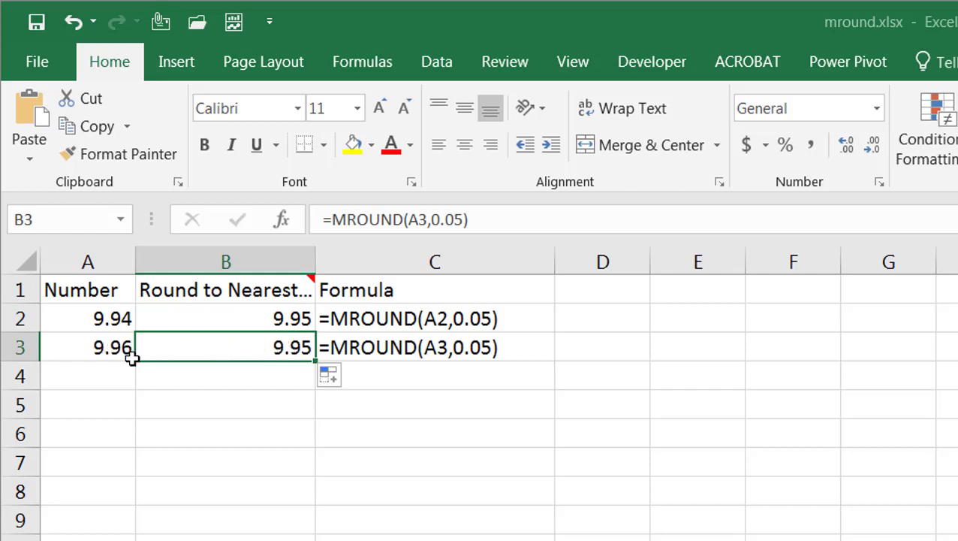
pyautogui.hotkey('ctrl', 'z')
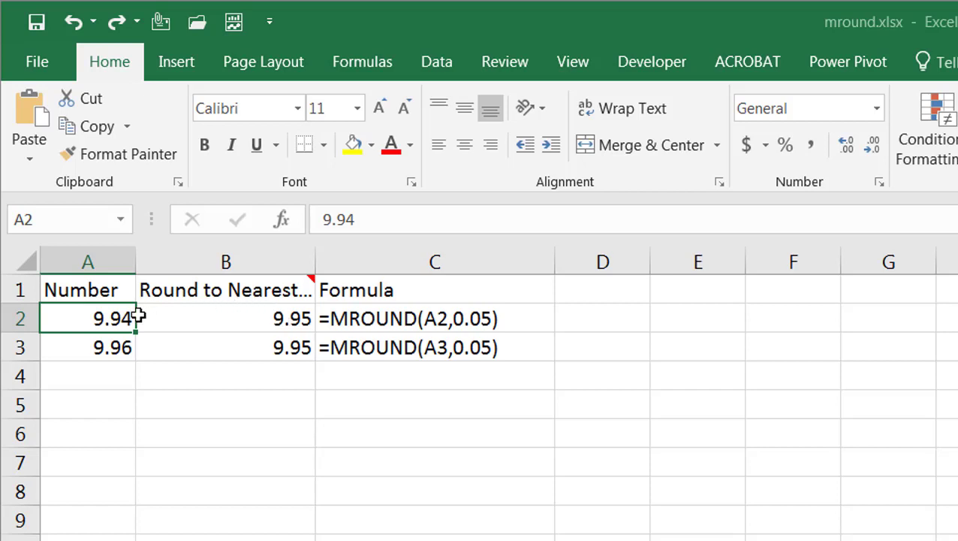
# Set A2 to 3 and change B2's formula back to =MROUND(A2,10)
pyautogui.write('3')
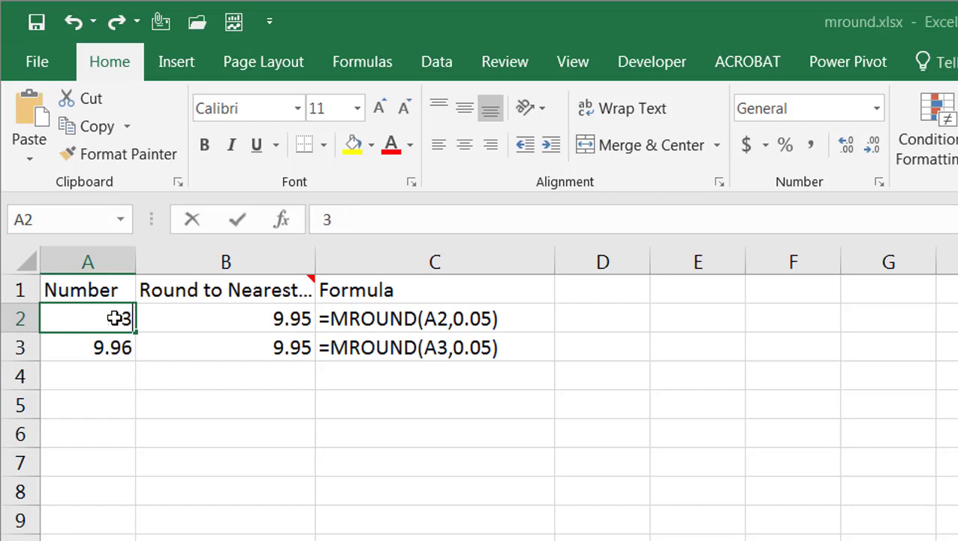
pyautogui.click(212, 312)
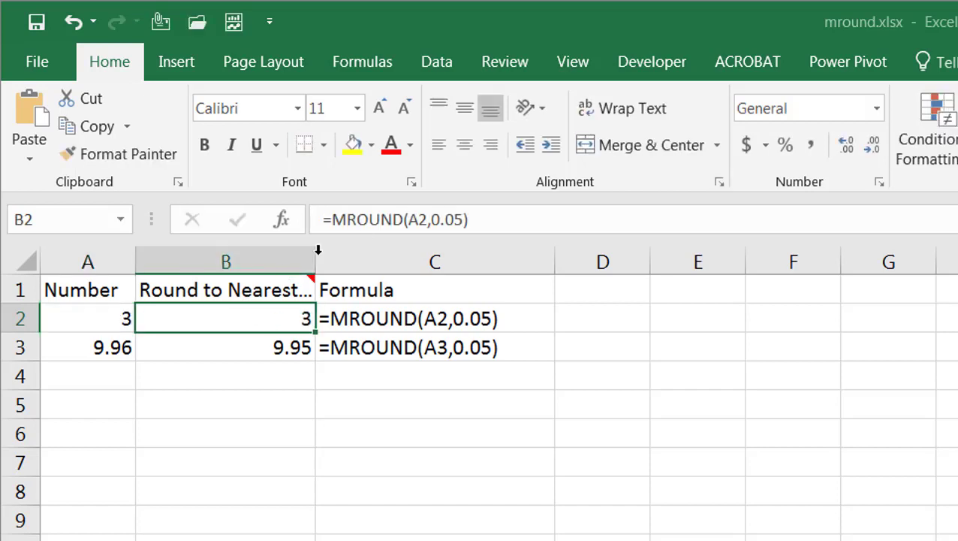
pyautogui.click(464, 219)
pyautogui.press('BackSpace')
pyautogui.press('BackSpace')
pyautogui.press('BackSpace')
pyautogui.press('BackSpace')
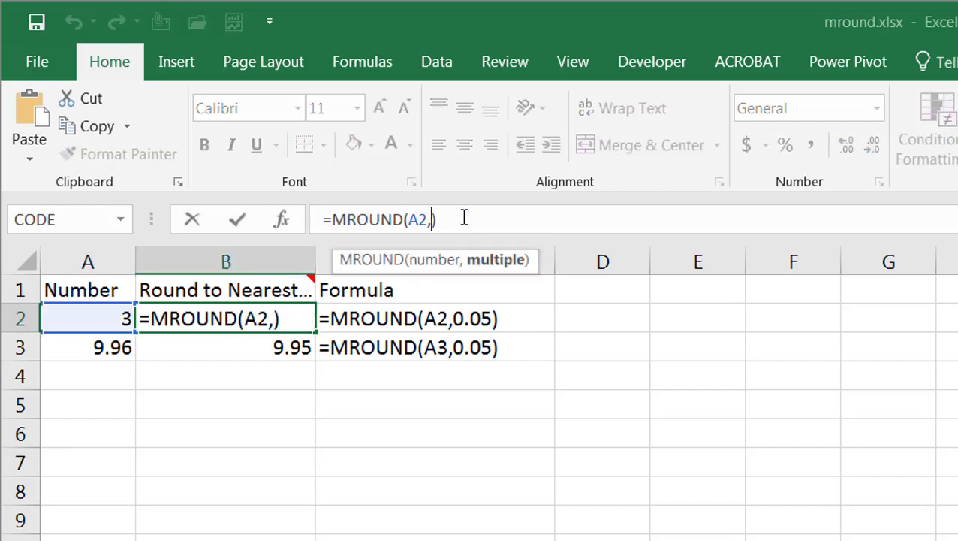
pyautogui.write('10')
pyautogui.hotkey('ctrl', 'Return')
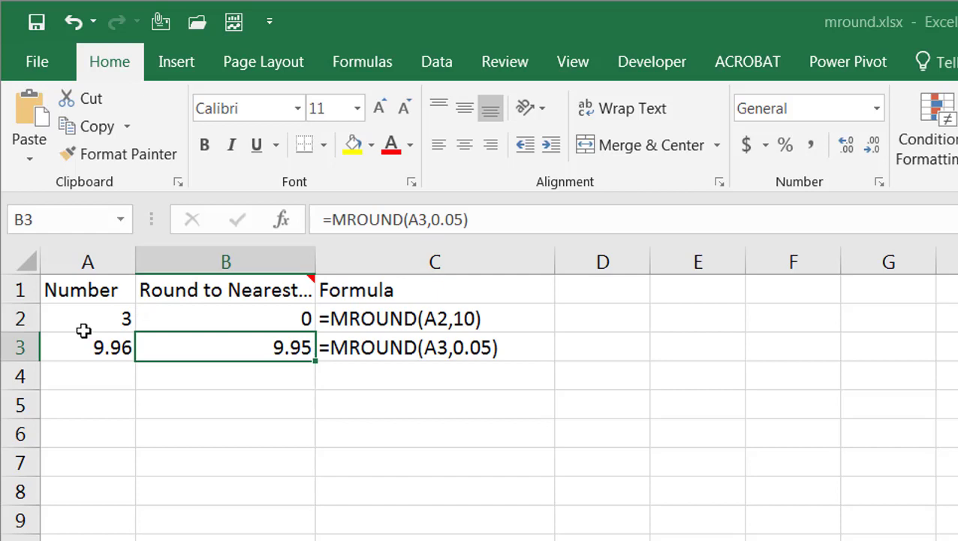
# Clear the row 3 number and result, then review B2 and A2
pyautogui.moveTo(91, 353); pyautogui.dragTo(227, 344)
pyautogui.press('Delete')
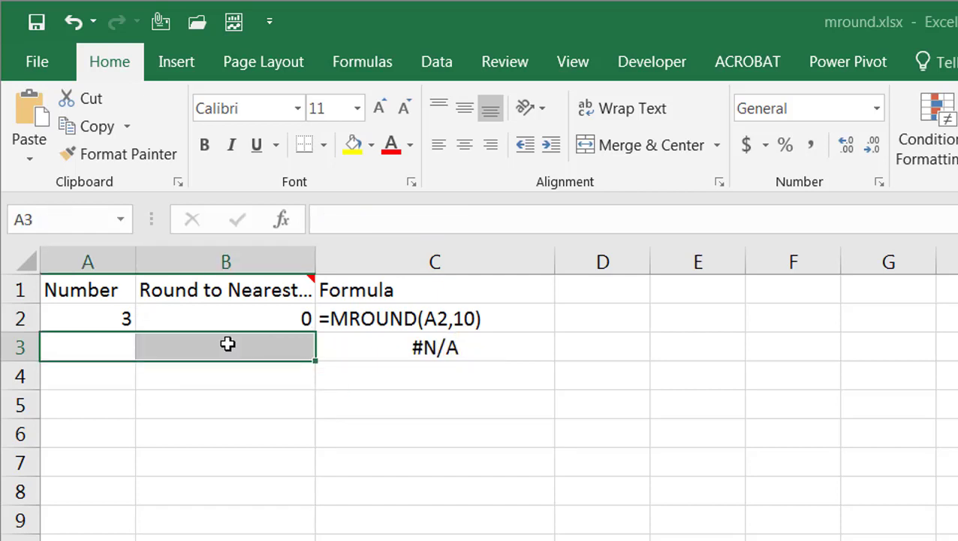
pyautogui.click(232, 319)
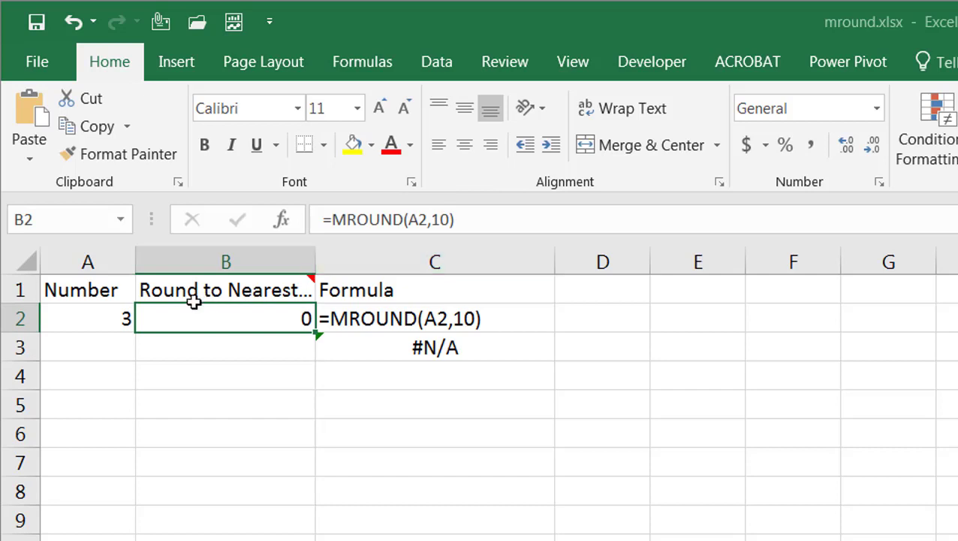
pyautogui.click(128, 322)
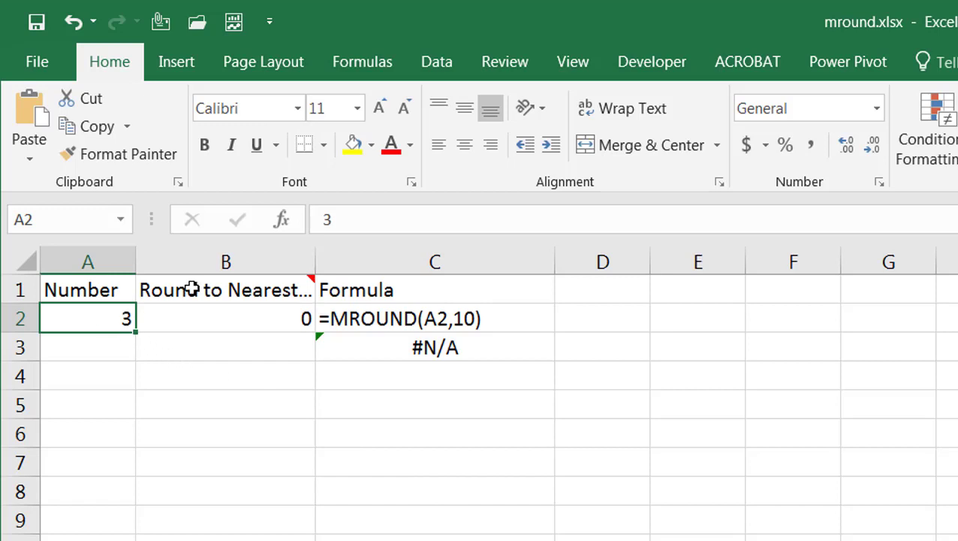
# Change the number in A2 to -33
pyautogui.click(325, 220)
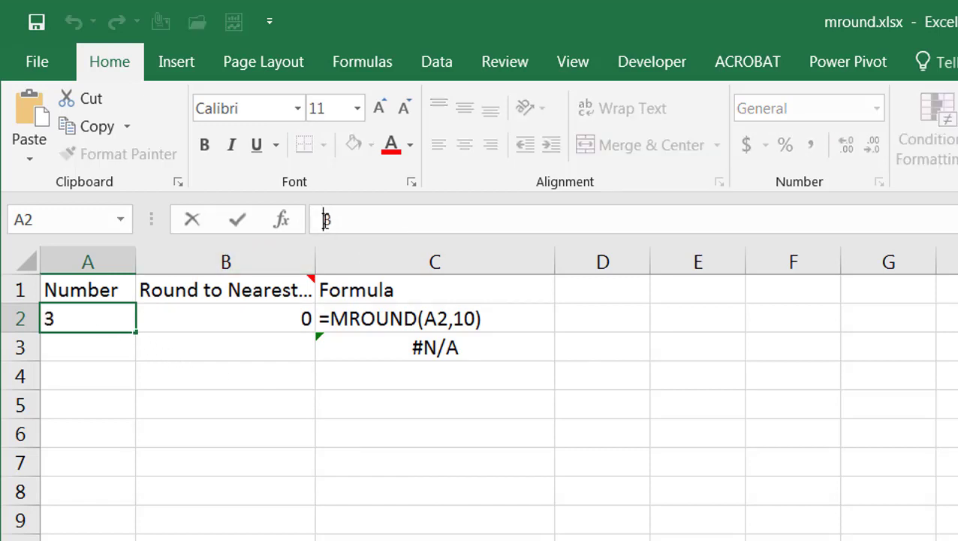
pyautogui.write('-33')
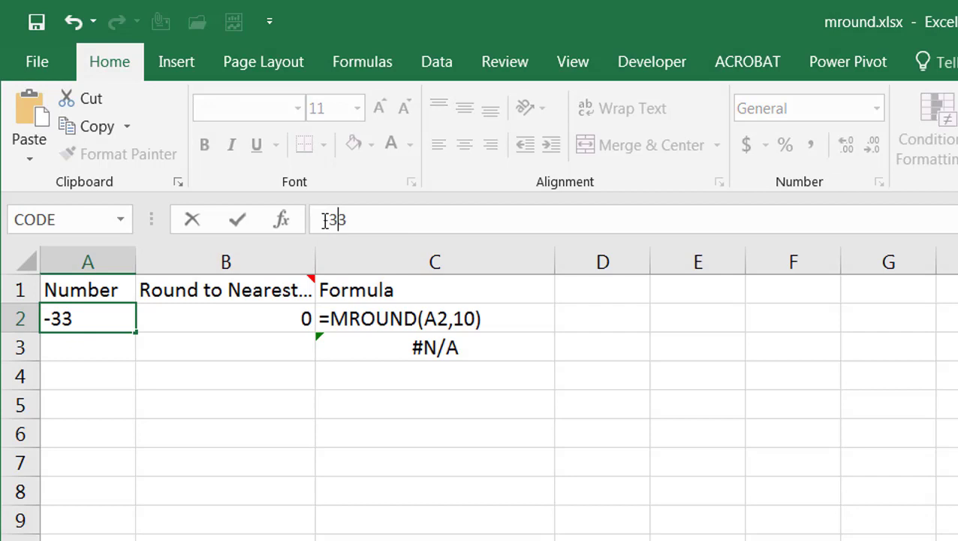
pyautogui.press('Tab')
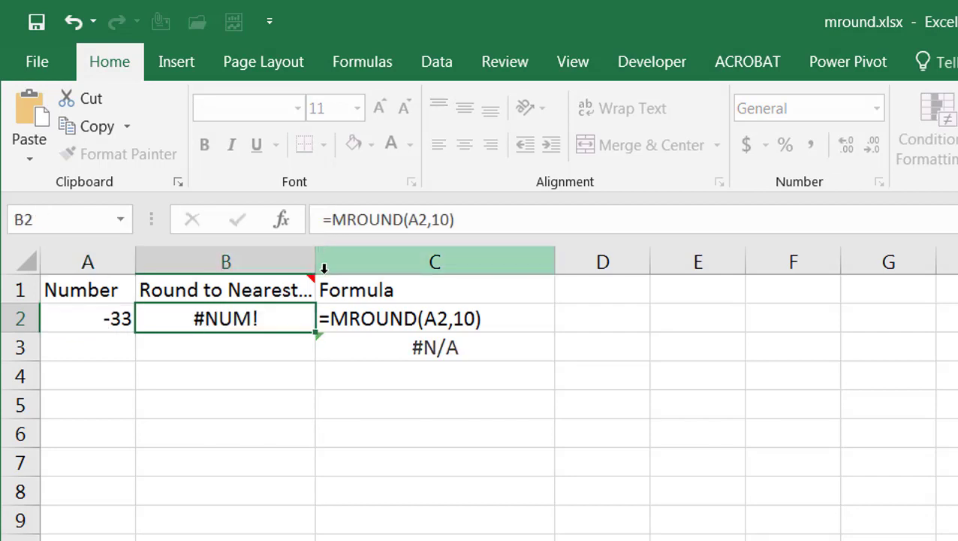
# Set B2's multiple to -10 so it returns -30, then start removing the minus sign
pyautogui.click(448, 218)
pyautogui.press('BackSpace')
pyautogui.press('BackSpace')
pyautogui.write('-1')
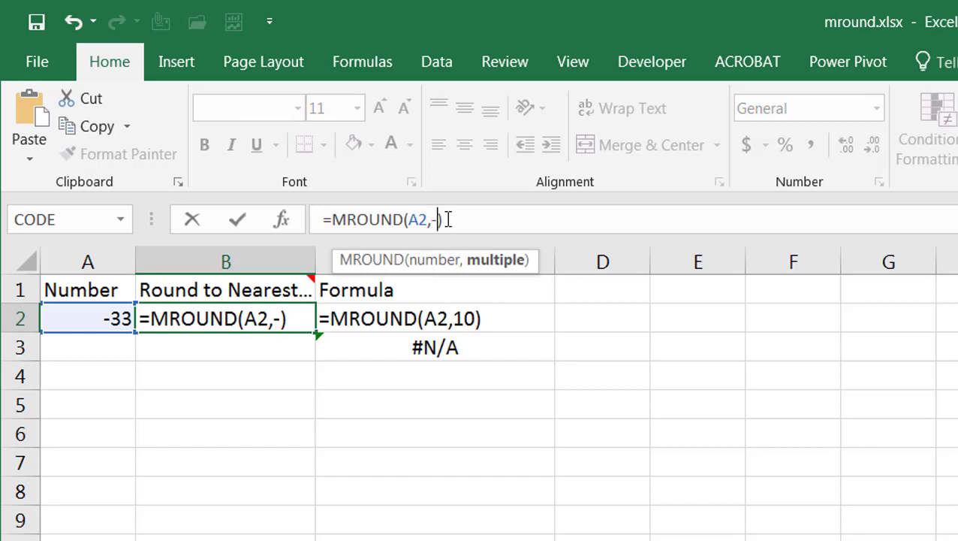
pyautogui.write('0')
pyautogui.press('Return')
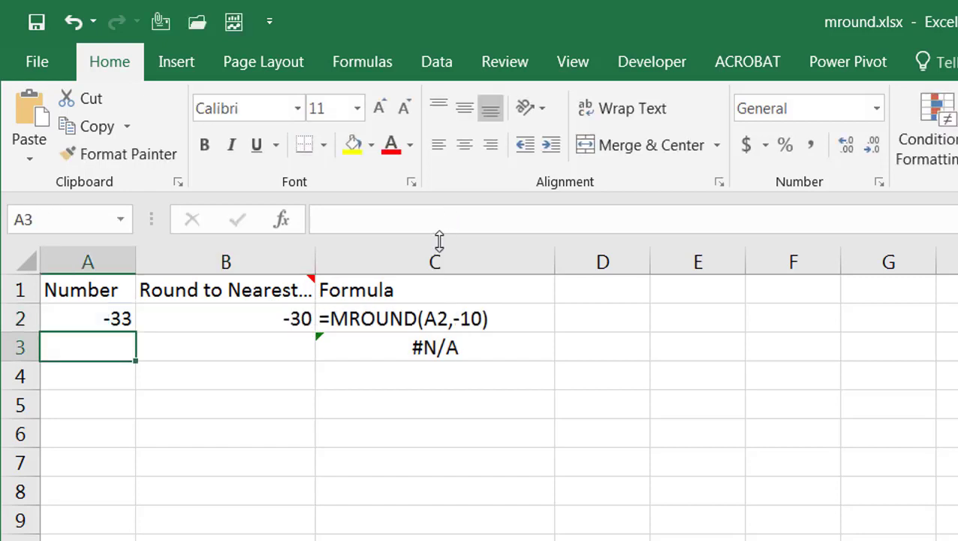
pyautogui.click(278, 320)
pyautogui.click(443, 218)
pyautogui.press('BackSpace')
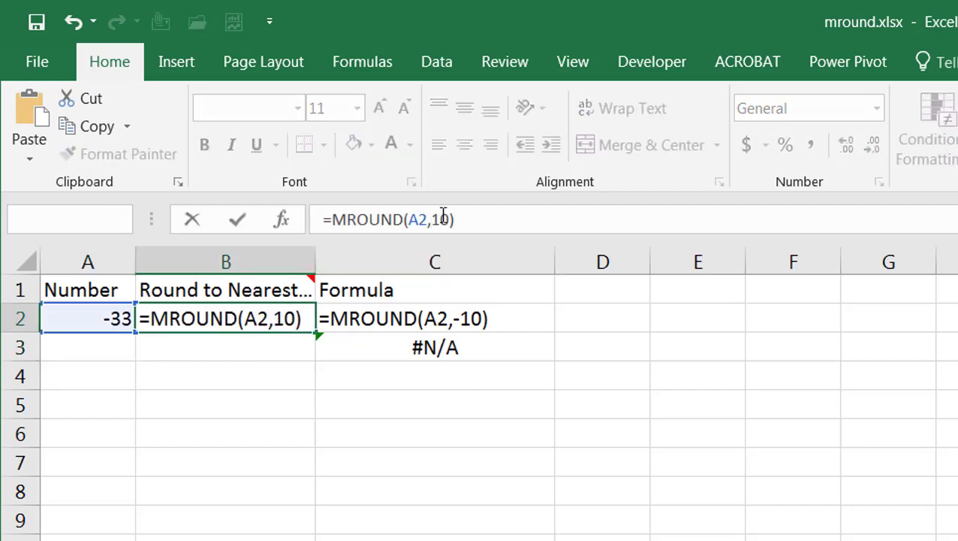
# Confirm B2 as =MROUND(A2,10), which returns #NUM! for -33
pyautogui.press('Return')
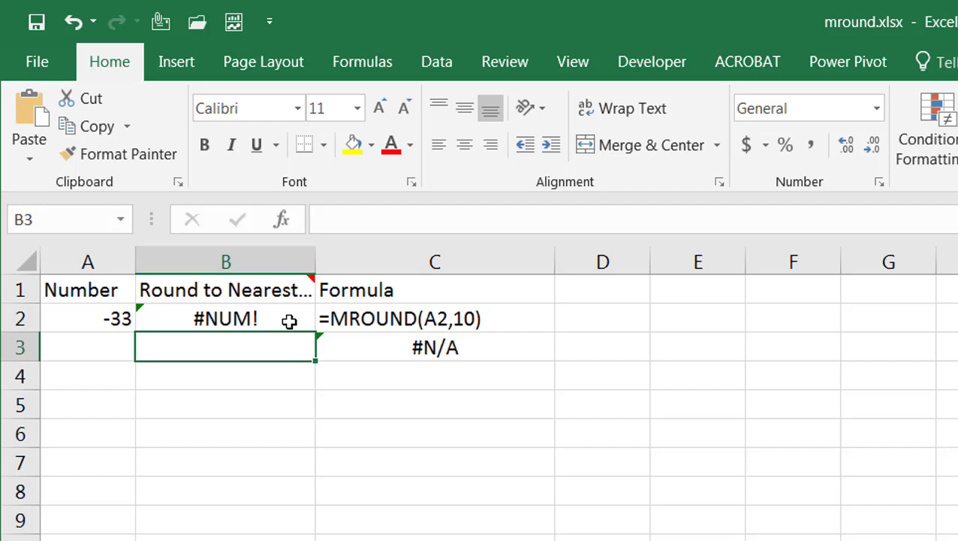
# Enter the time 6:07 am in A2
pyautogui.click(112, 323)
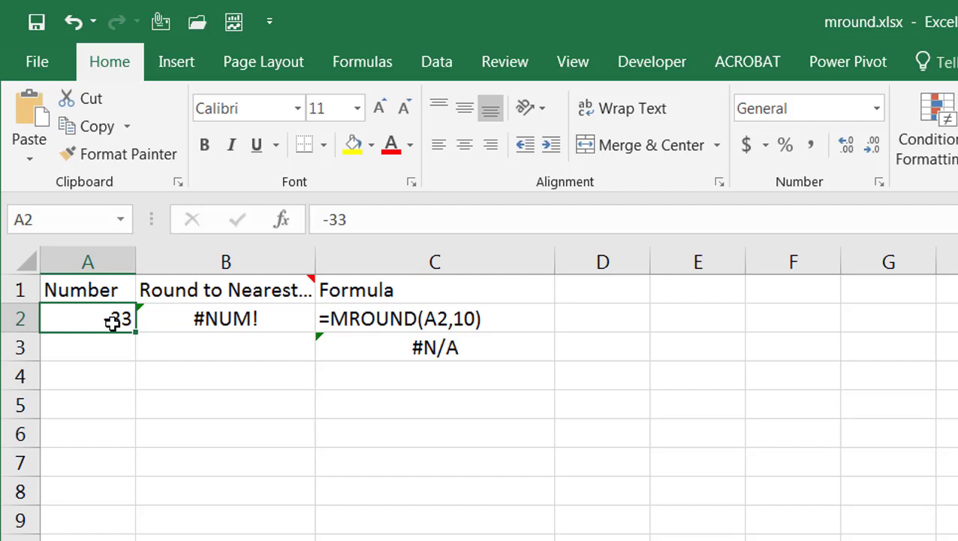
pyautogui.write('^')
pyautogui.press('BackSpace')
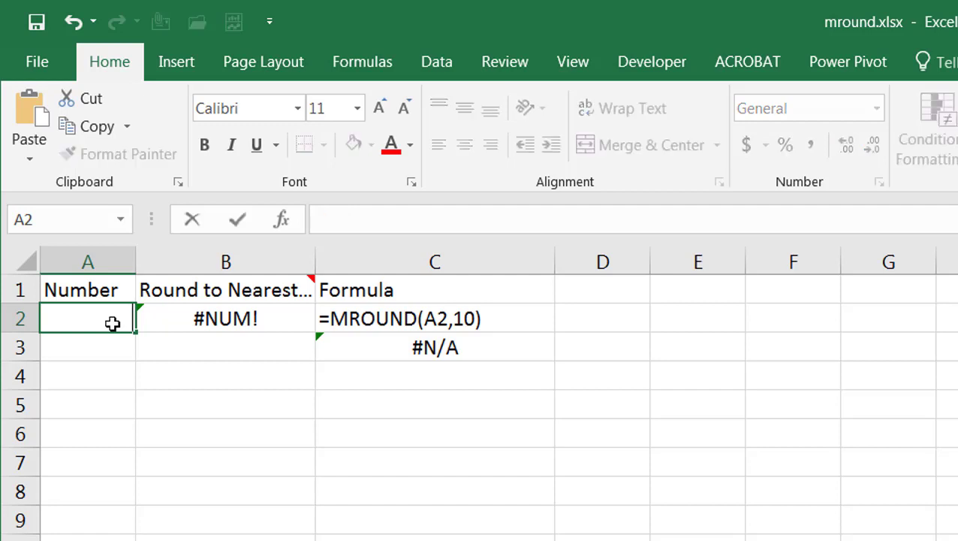
pyautogui.write('6:07 am')
pyautogui.press('Tab')
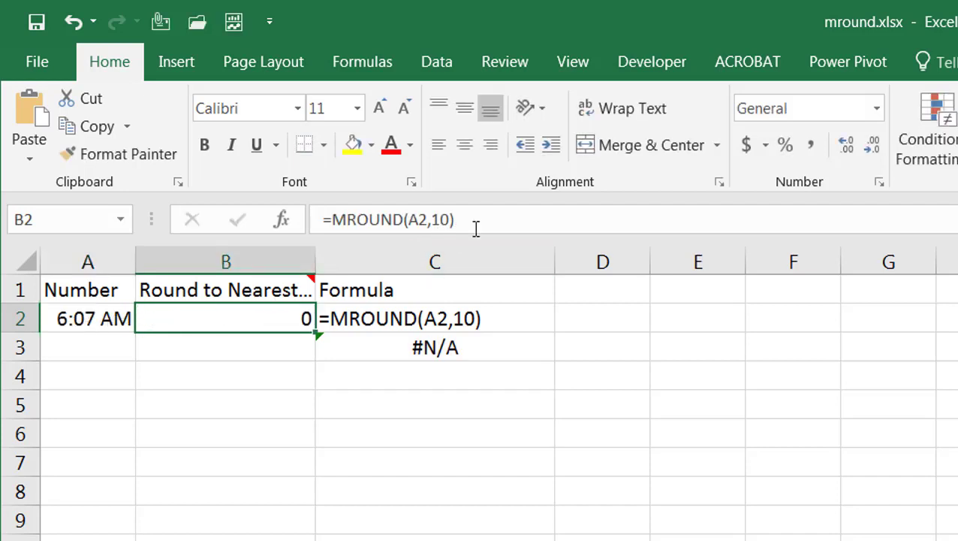
# Change B2's formula to =MROUND(A2,"0:15"), which shows 0.25
pyautogui.click(444, 218)
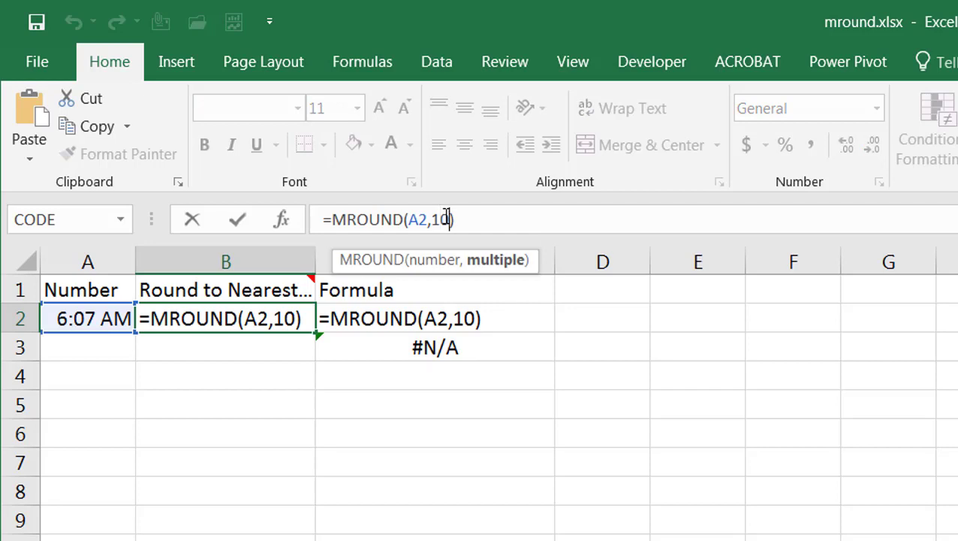
pyautogui.press('Delete')
pyautogui.press('BackSpace')
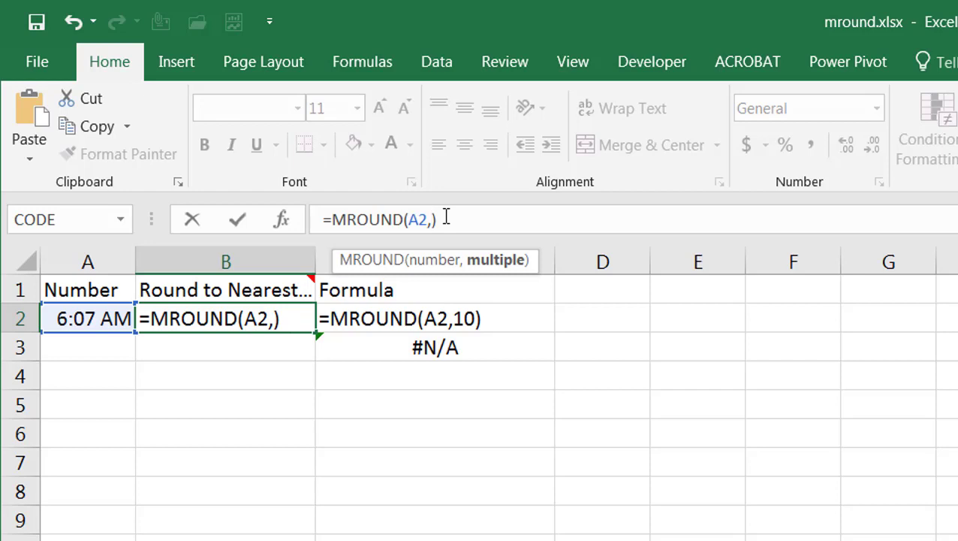
pyautogui.write('"0:15')
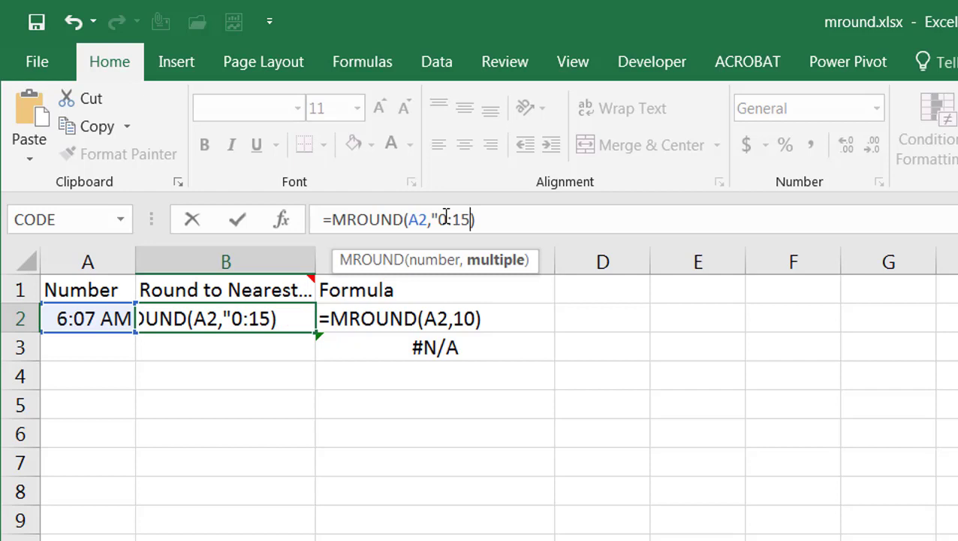
pyautogui.write('"')
pyautogui.press('Return')
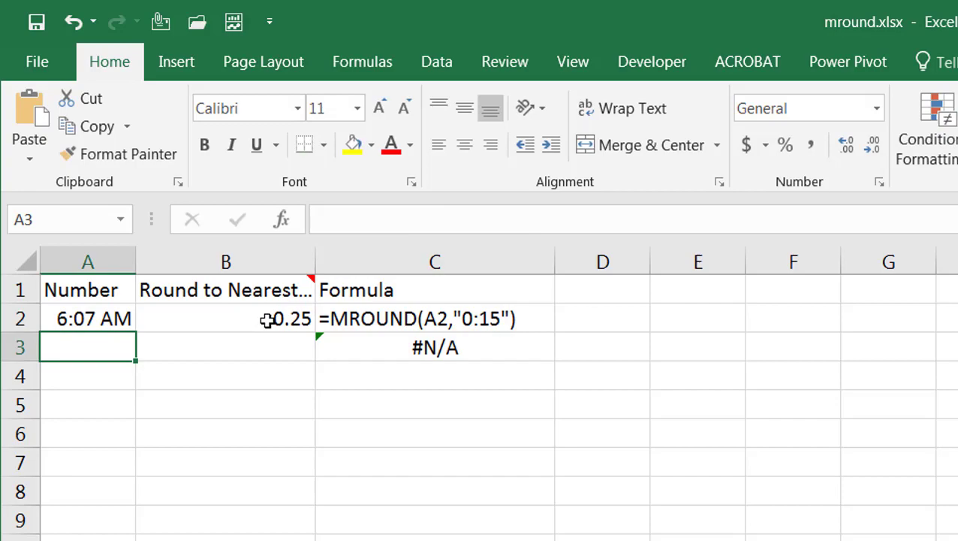
# Give B2 the 1:30 PM Time number format so it shows 6:00 AM
pyautogui.click(267, 320)
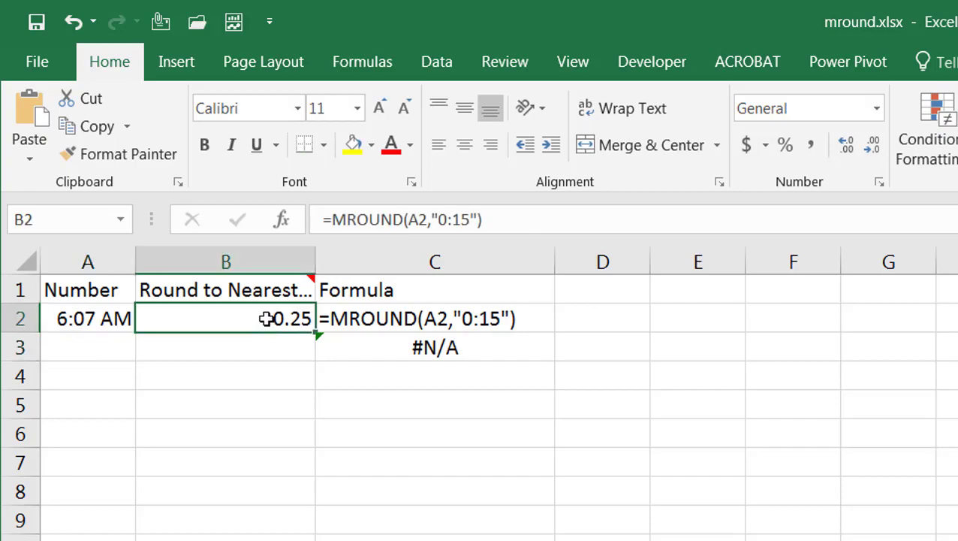
pyautogui.click(877, 109)
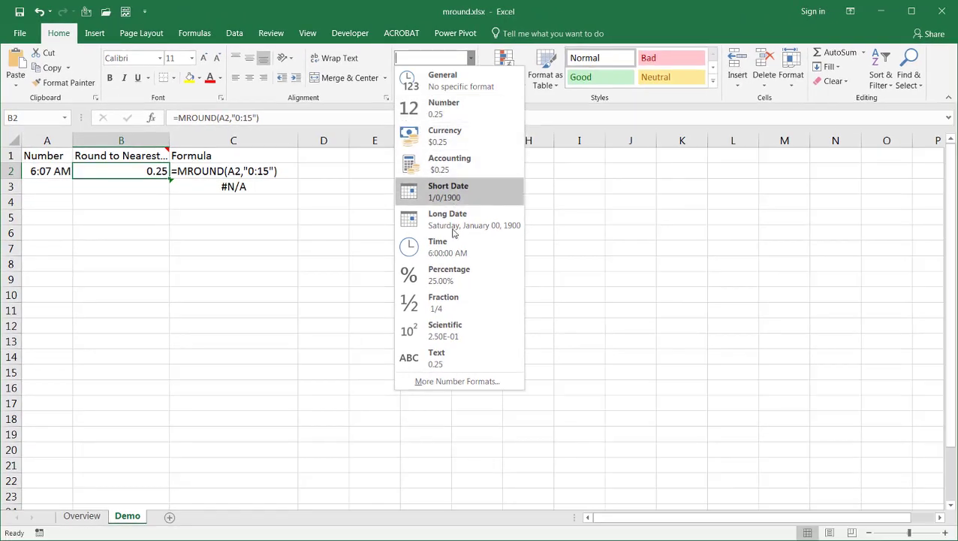
pyautogui.click(456, 381)
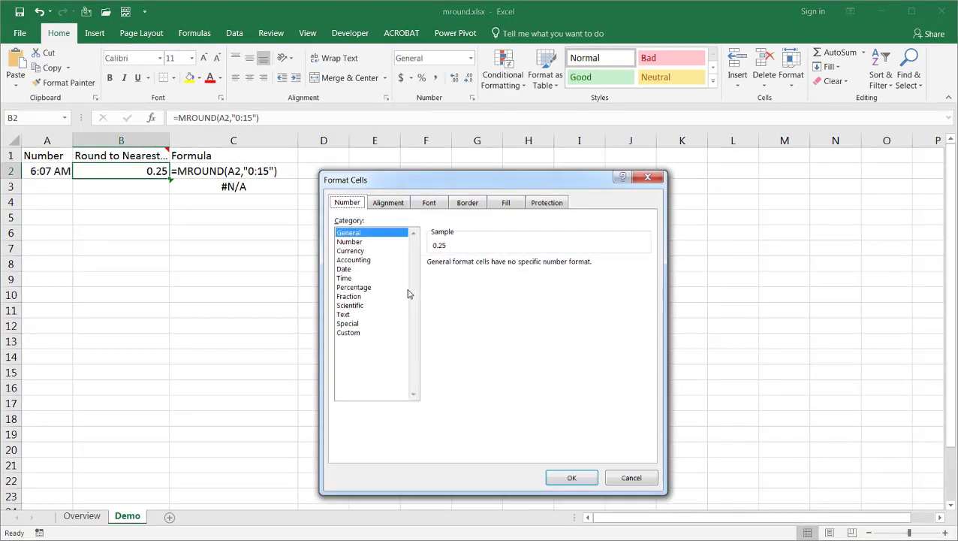
pyautogui.click(347, 278)
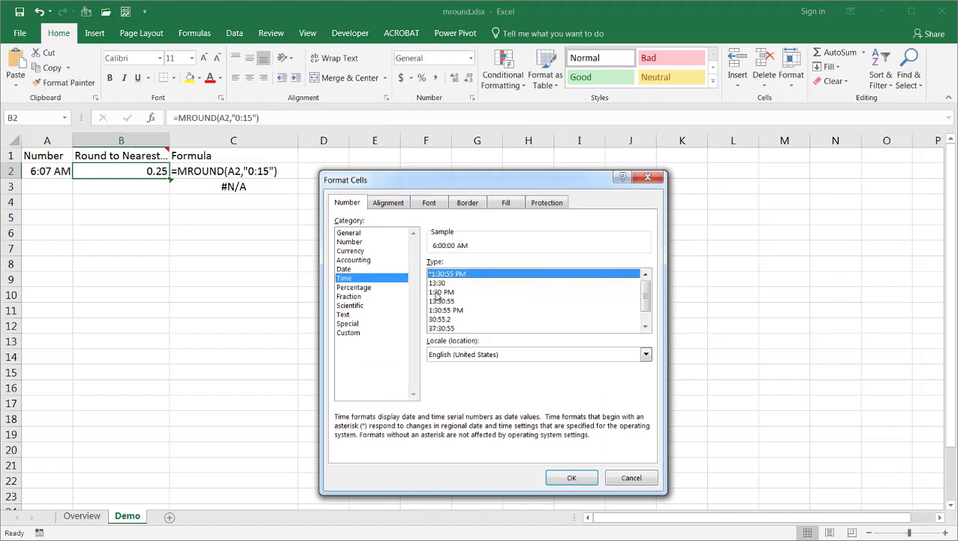
pyautogui.click(436, 292)
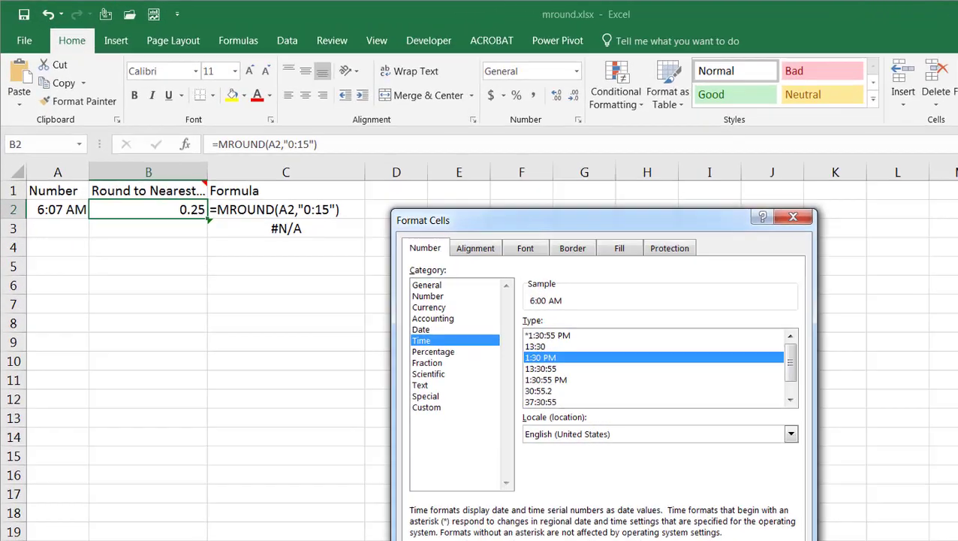
pyautogui.click(568, 478)
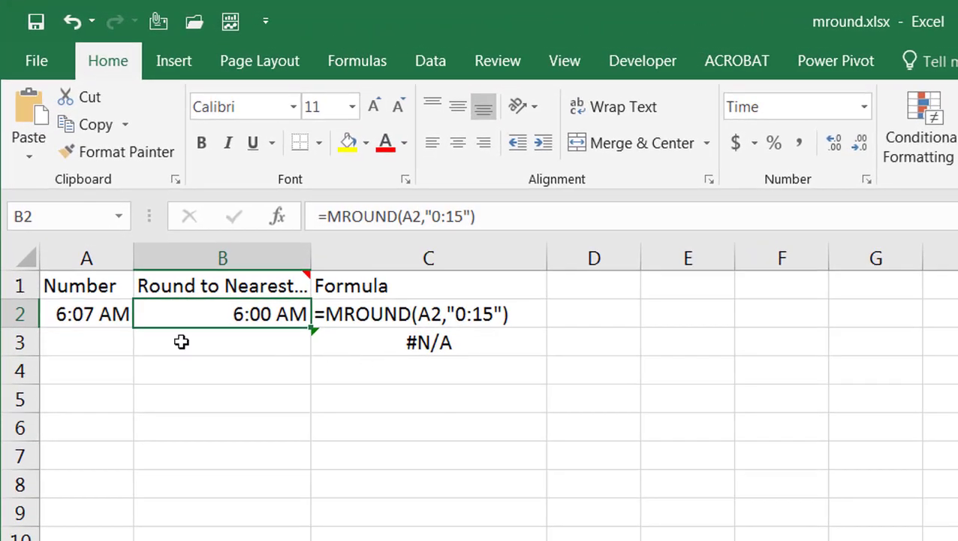
# Edit A2's minutes from 07 to 11, so B2 rounds up to 6:15 AM
pyautogui.click(86, 316)
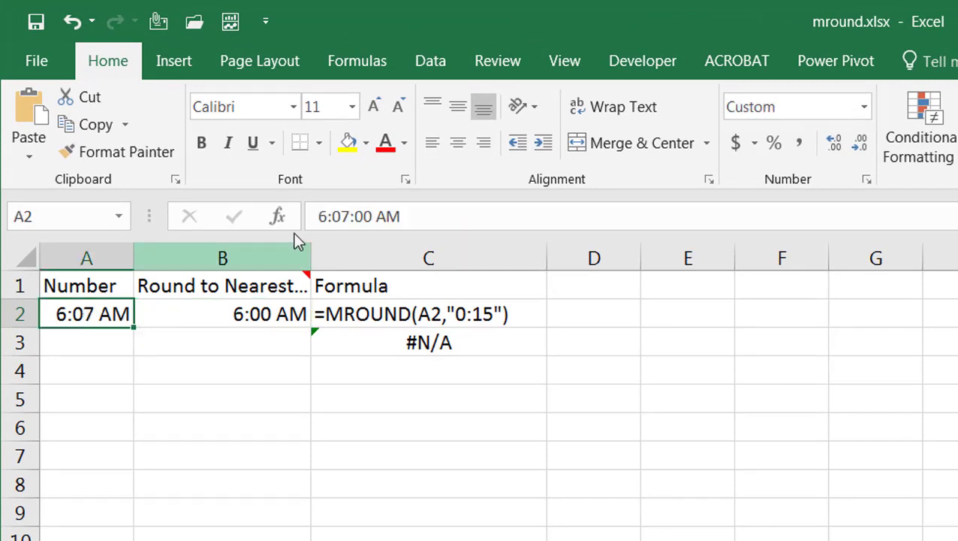
pyautogui.click(351, 216)
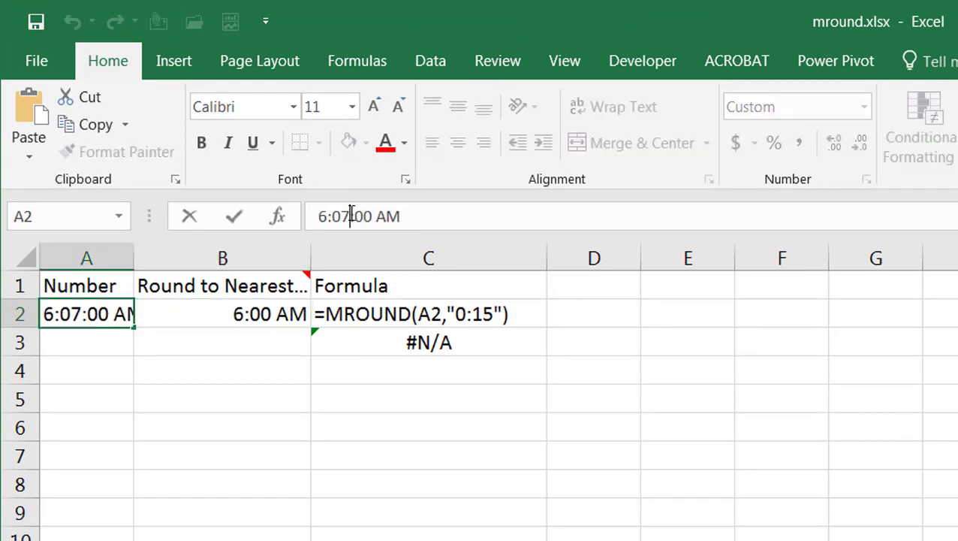
pyautogui.press('BackSpace')
pyautogui.press('BackSpace')
pyautogui.write('11')
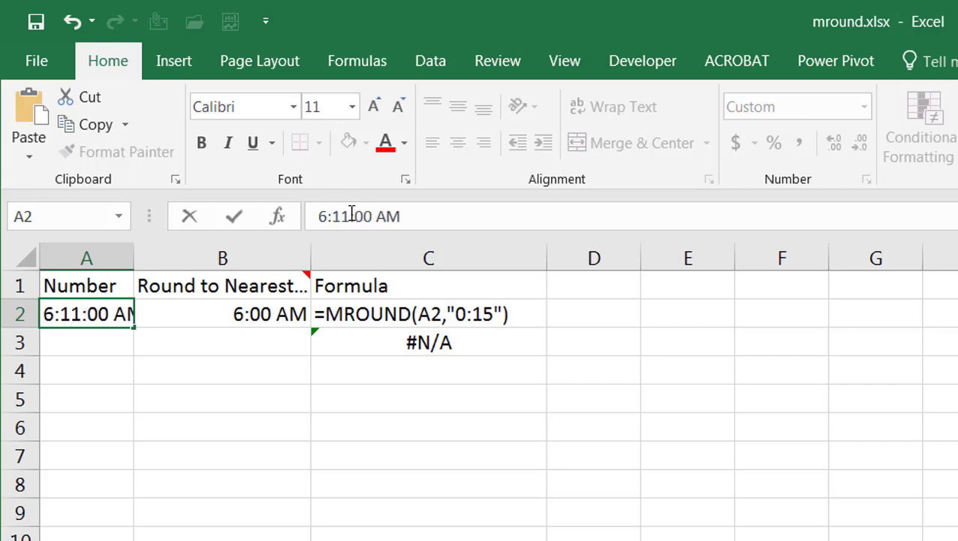
pyautogui.press('Return')
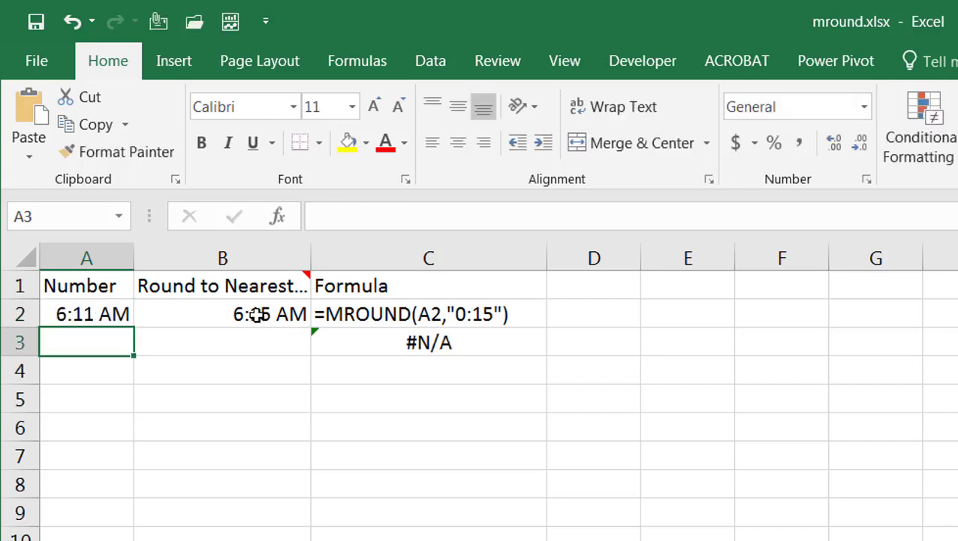